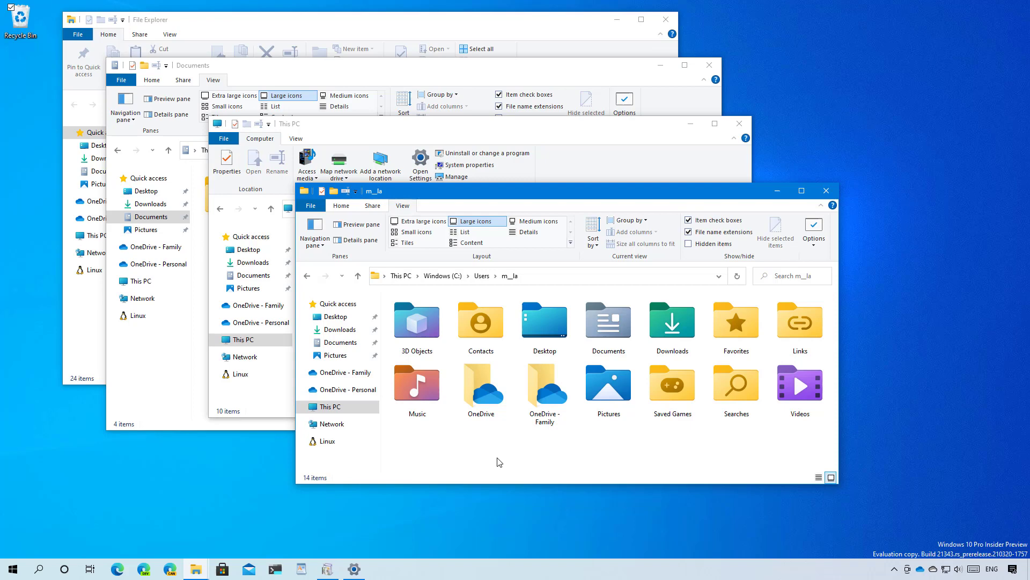
# Maximize the profile folder and cycle through Extra large, Medium, Small icons, List, Details, Tiles and Content views
pyautogui.click(801, 191)
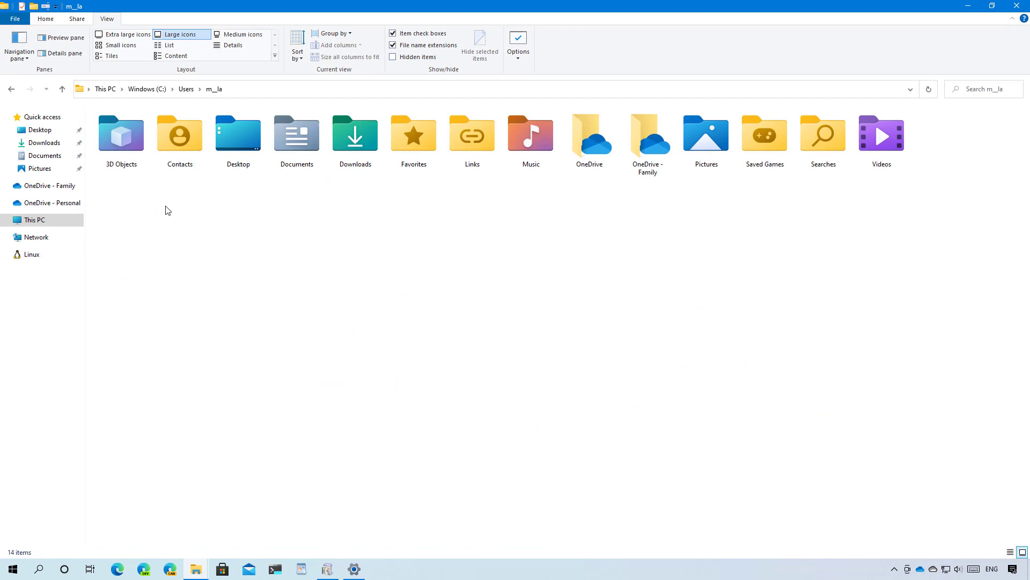
pyautogui.click(128, 35)
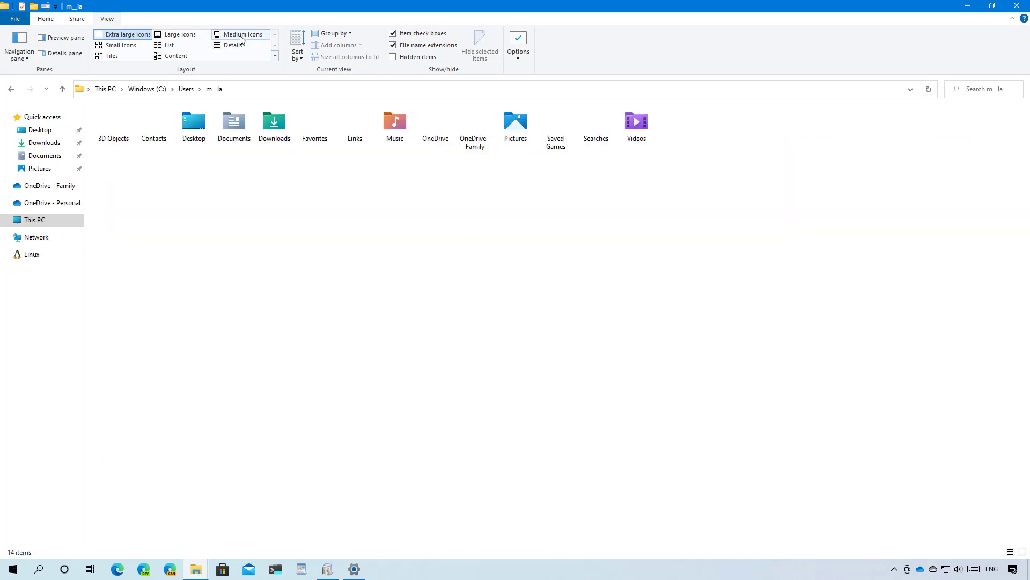
pyautogui.click(241, 40)
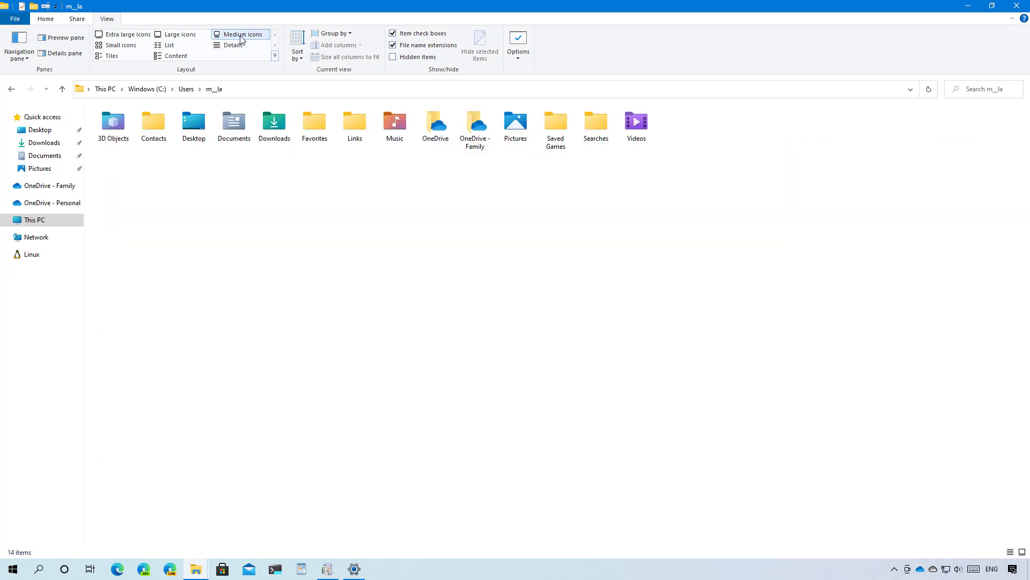
pyautogui.click(127, 48)
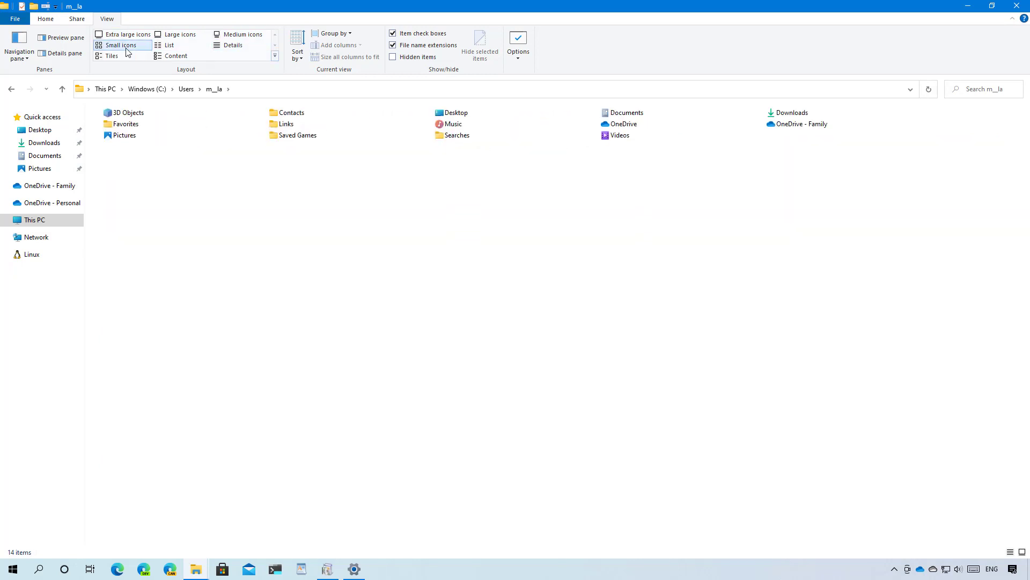
pyautogui.click(182, 46)
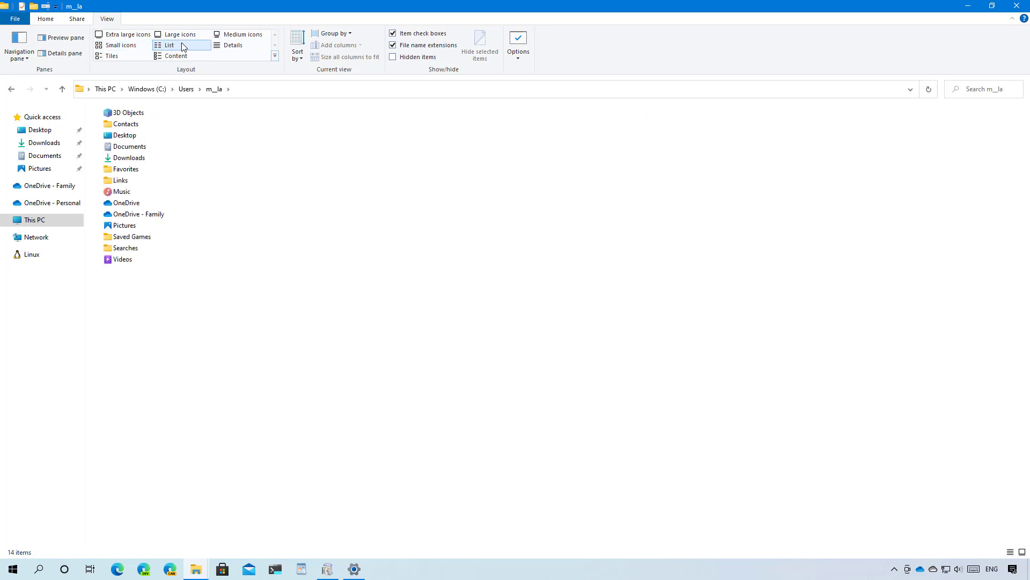
pyautogui.click(225, 46)
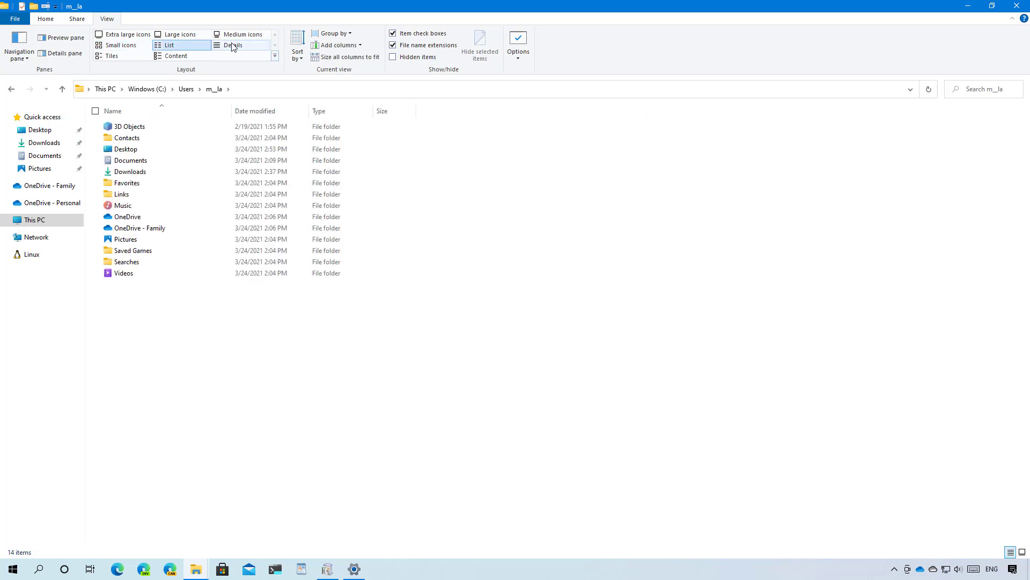
pyautogui.click(114, 56)
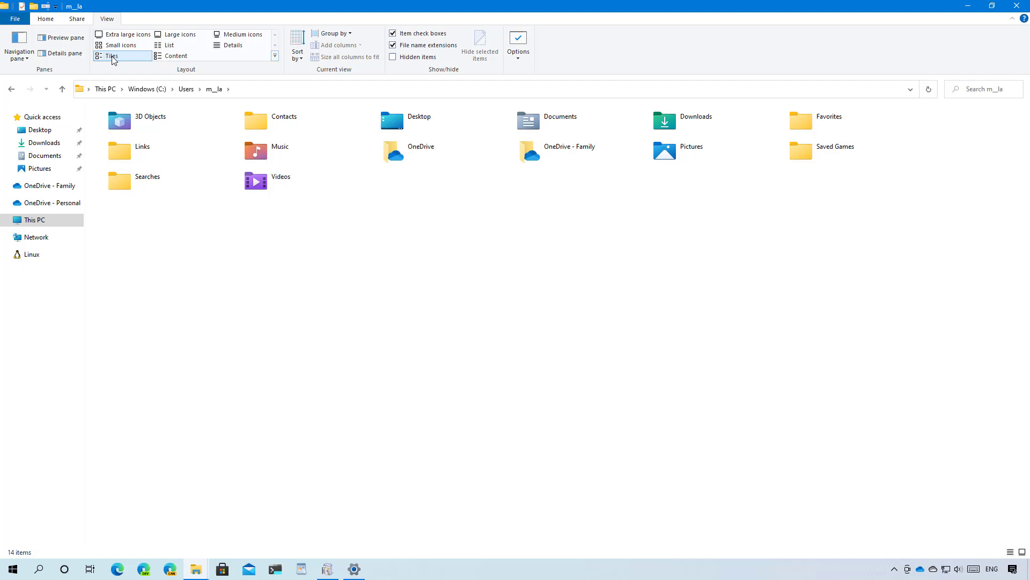
pyautogui.click(171, 56)
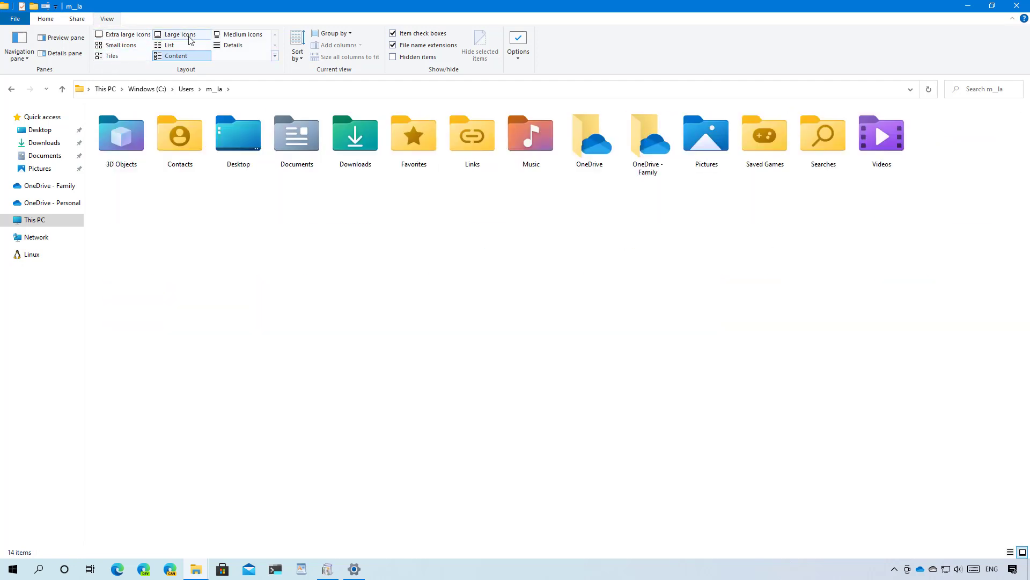
# Open Folder Options, center the dialog, and look through its View and Search tabs
pyautogui.click(519, 40)
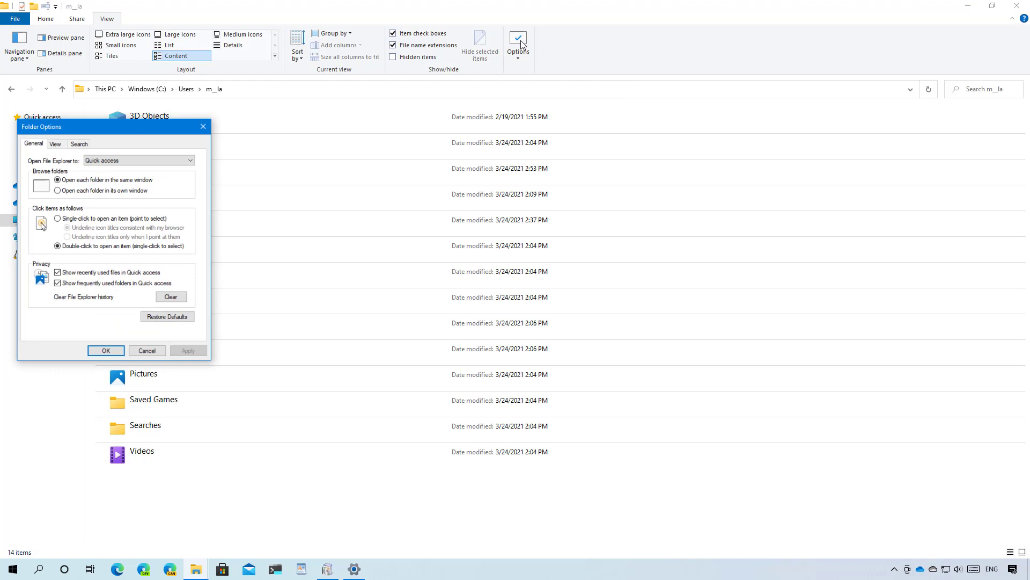
pyautogui.moveTo(78, 126); pyautogui.dragTo(281, 102)
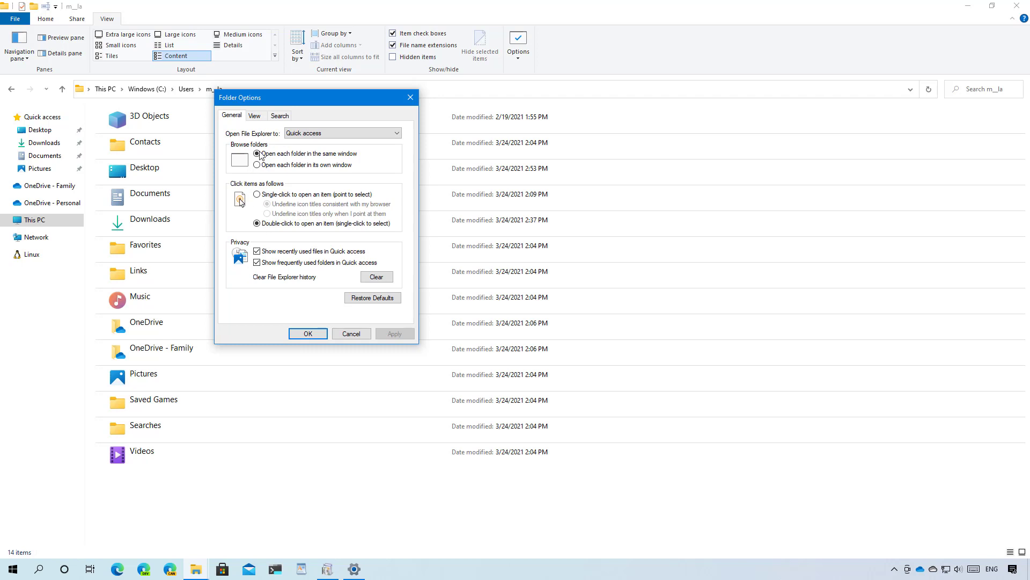
pyautogui.click(255, 116)
pyautogui.scroll(-5, 300, 236)
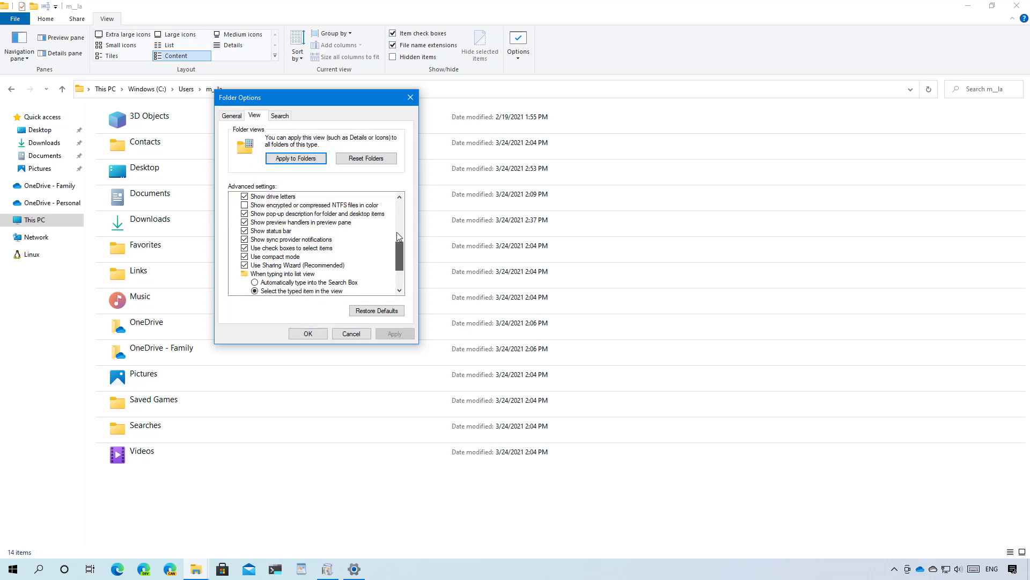
pyautogui.scroll(5, 301, 161)
pyautogui.click(279, 116)
# Close Folder Options and go to the Network folder
pyautogui.click(351, 334)
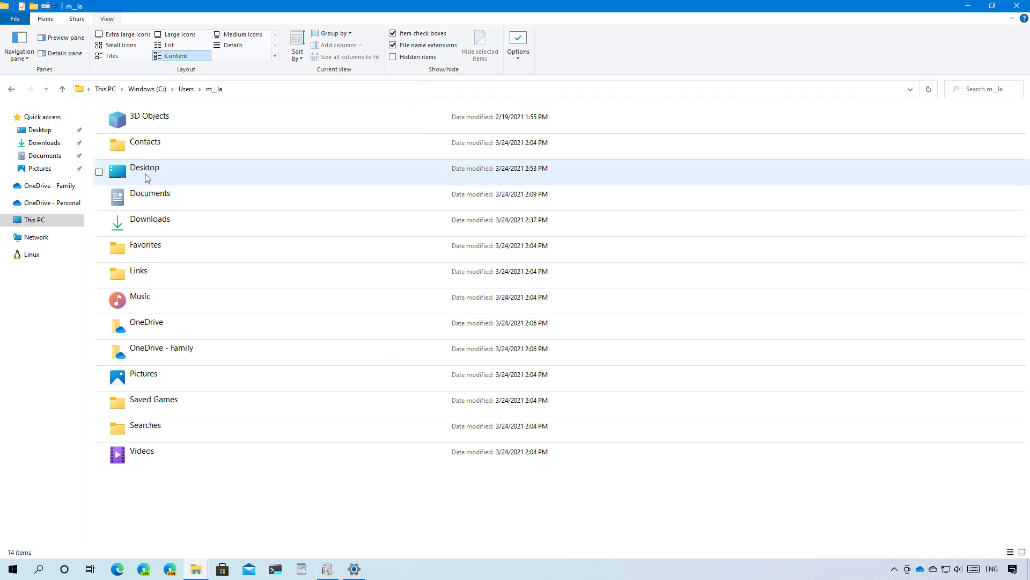
pyautogui.click(38, 237)
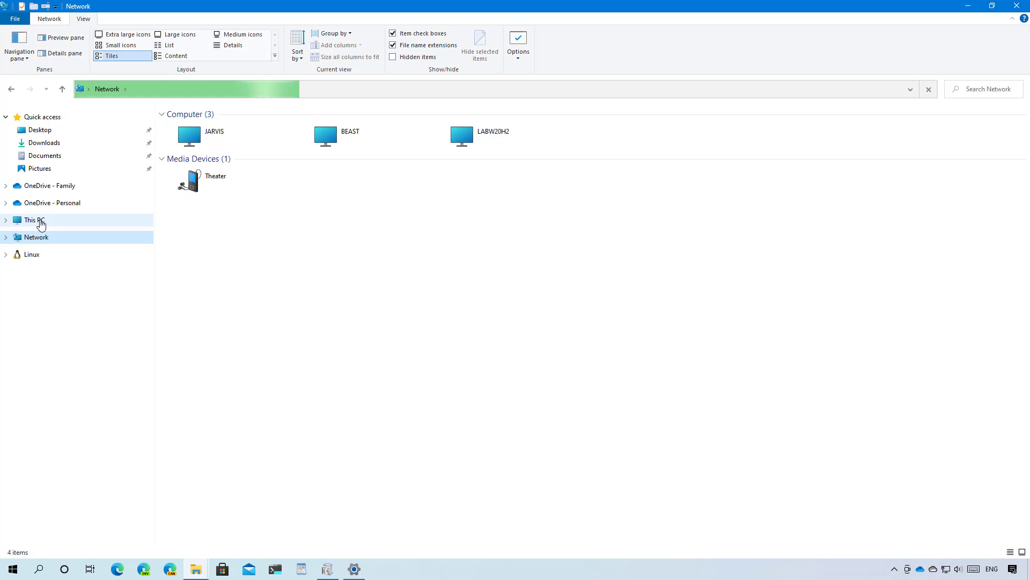
# Show This PC as extra large icons and select the DVD Drive (D:) and Data (F:) drives
pyautogui.click(41, 224)
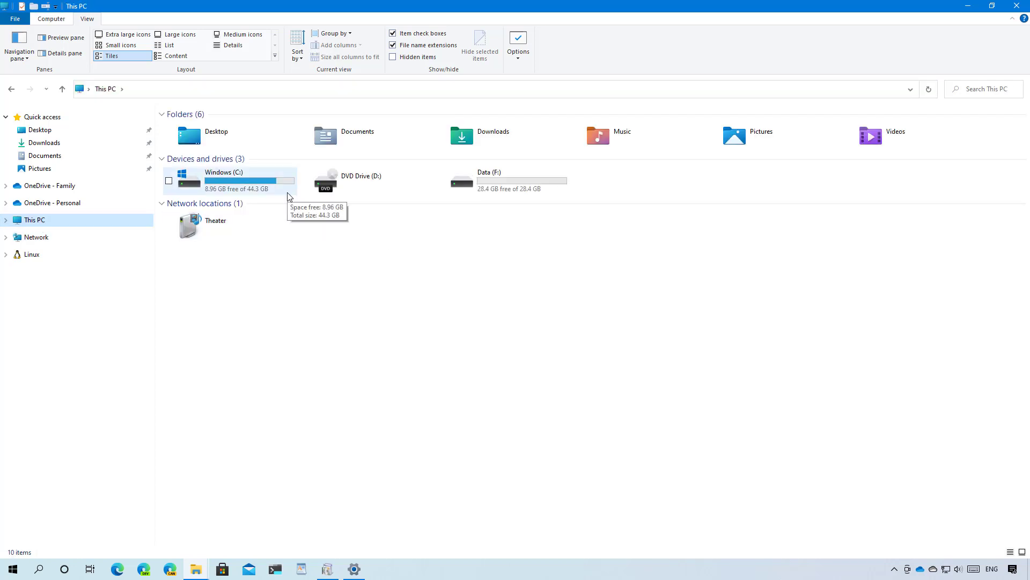
pyautogui.click(127, 34)
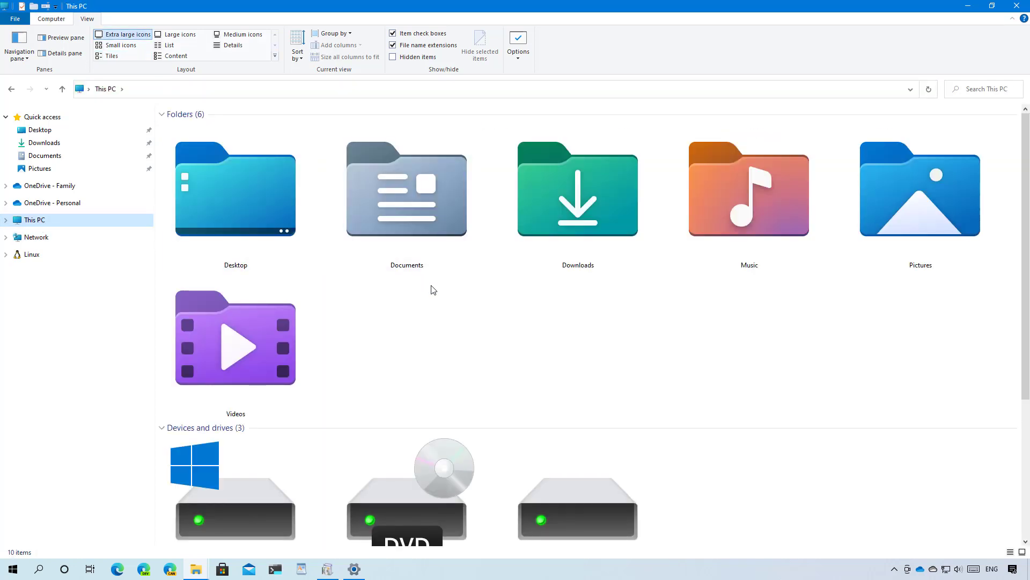
pyautogui.scroll(-3, 430, 287)
pyautogui.moveTo(242, 296)
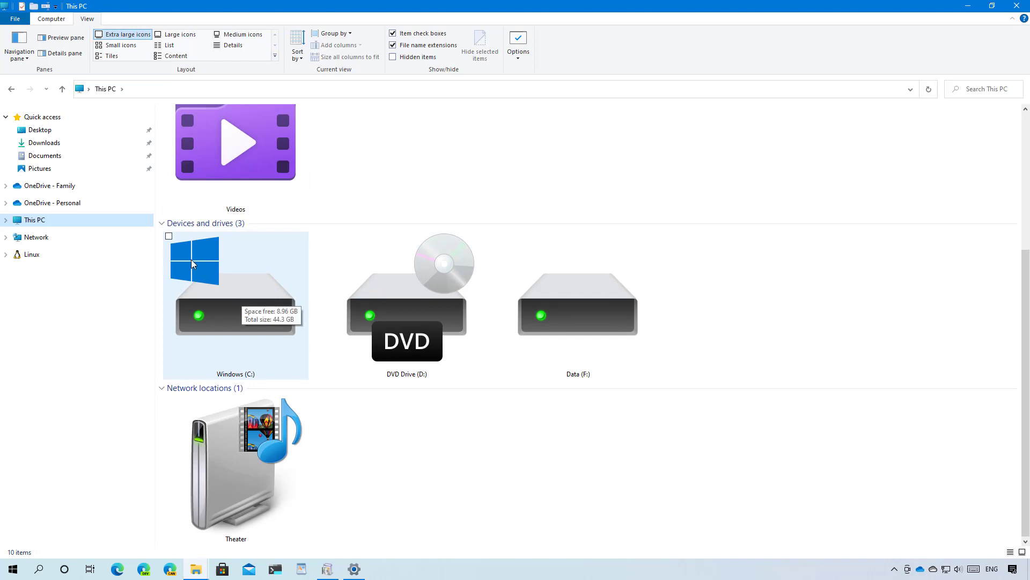
pyautogui.click(377, 318)
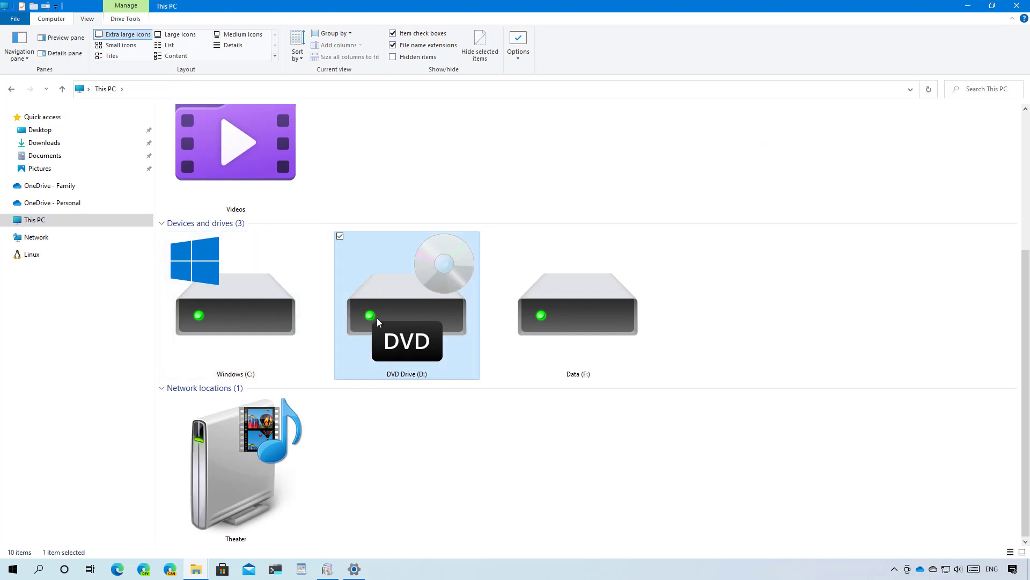
pyautogui.click(607, 313)
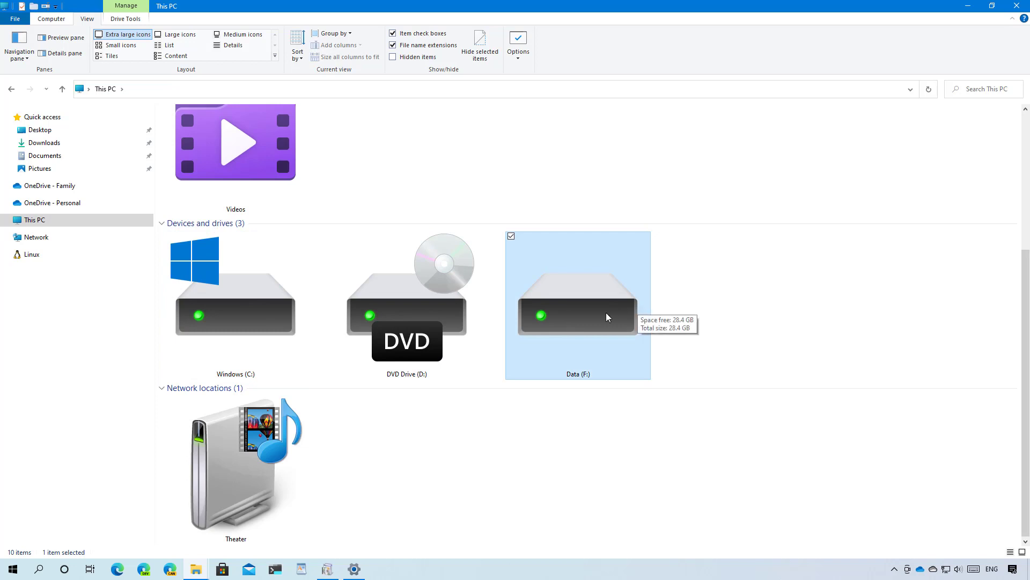
# Switch This PC through Large, Medium, Details, List, Small icons and Tiles layouts
pyautogui.click(183, 34)
pyautogui.click(215, 35)
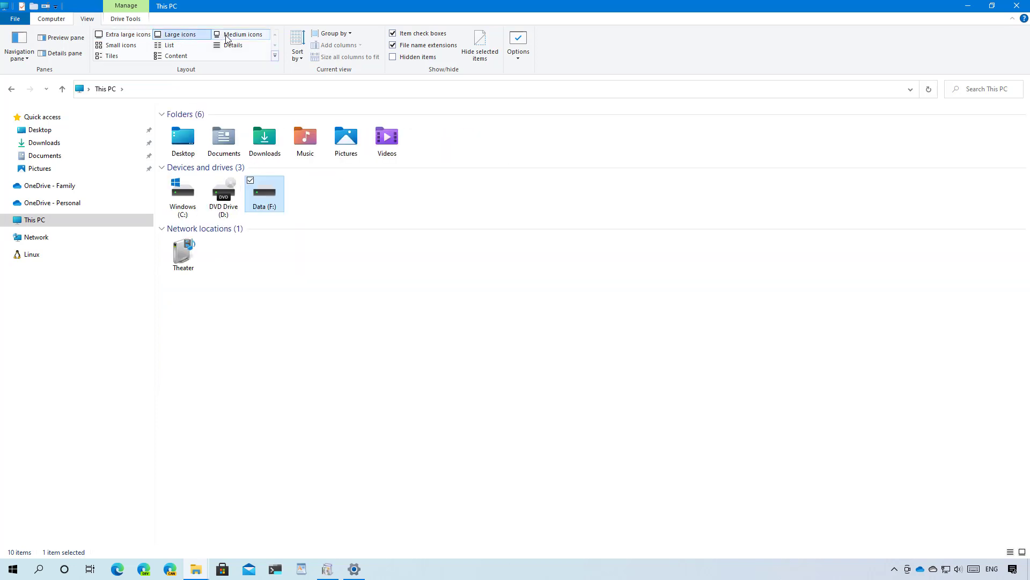
pyautogui.click(229, 46)
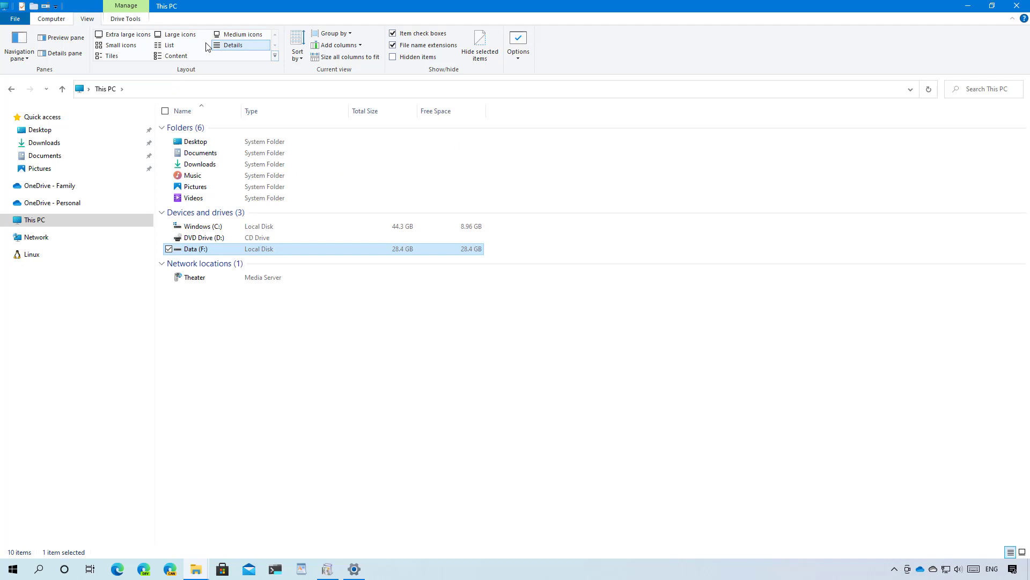
pyautogui.click(171, 46)
pyautogui.click(129, 47)
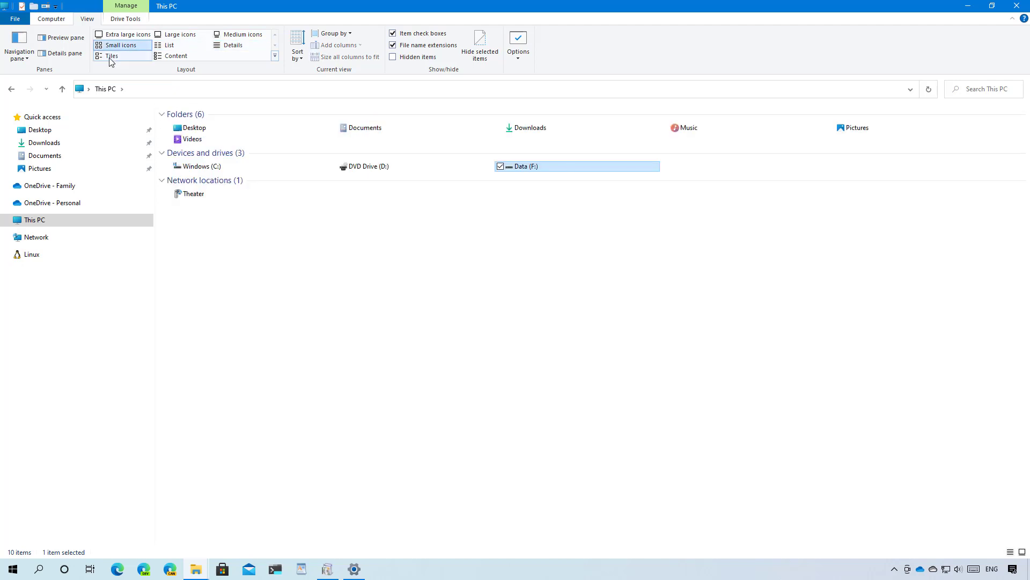
pyautogui.click(113, 56)
# Show Documents in Content view, then select the DU folder and the Recycle Bin shortcut
pyautogui.click(175, 57)
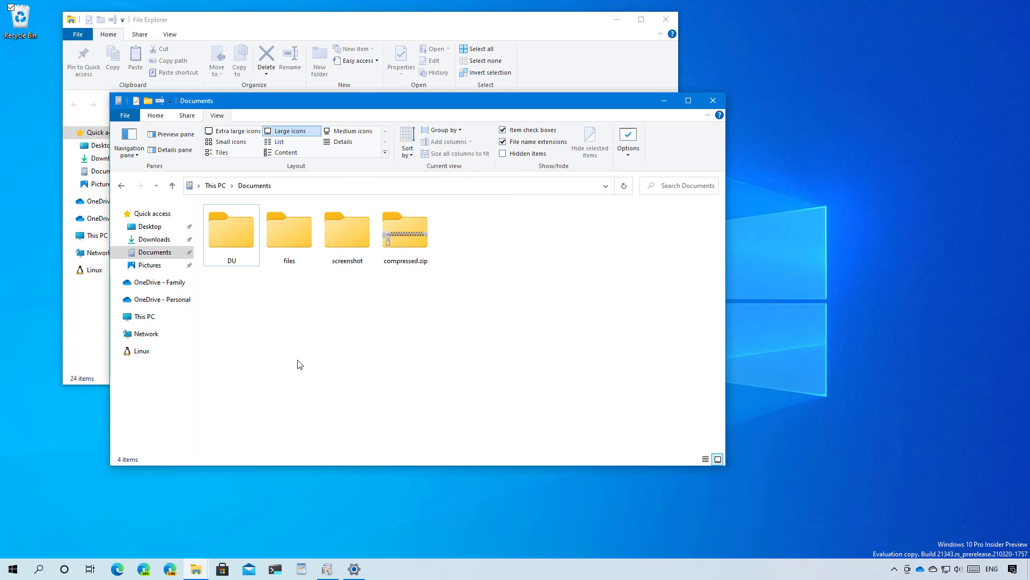
pyautogui.click(229, 242)
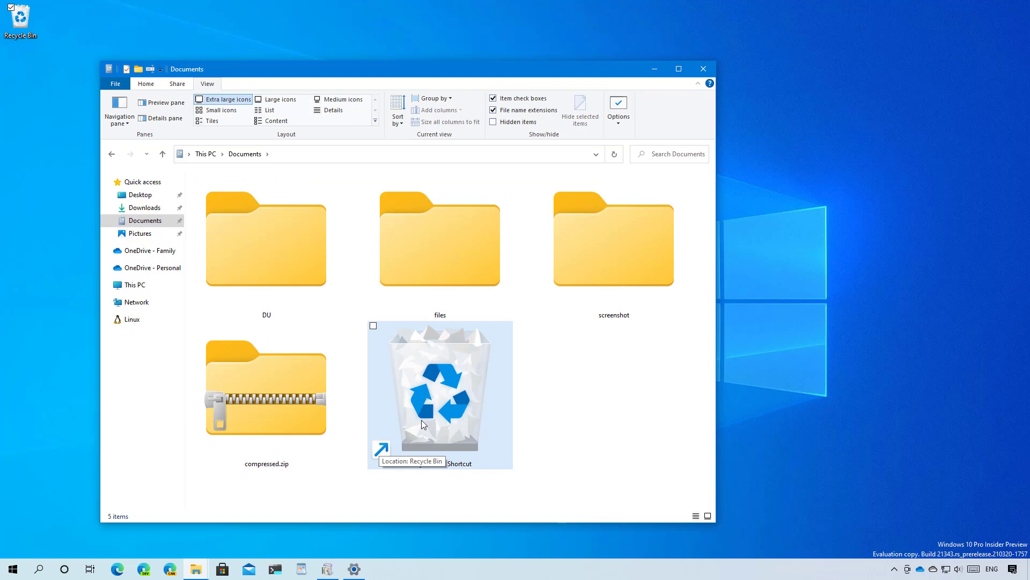
pyautogui.click(383, 452)
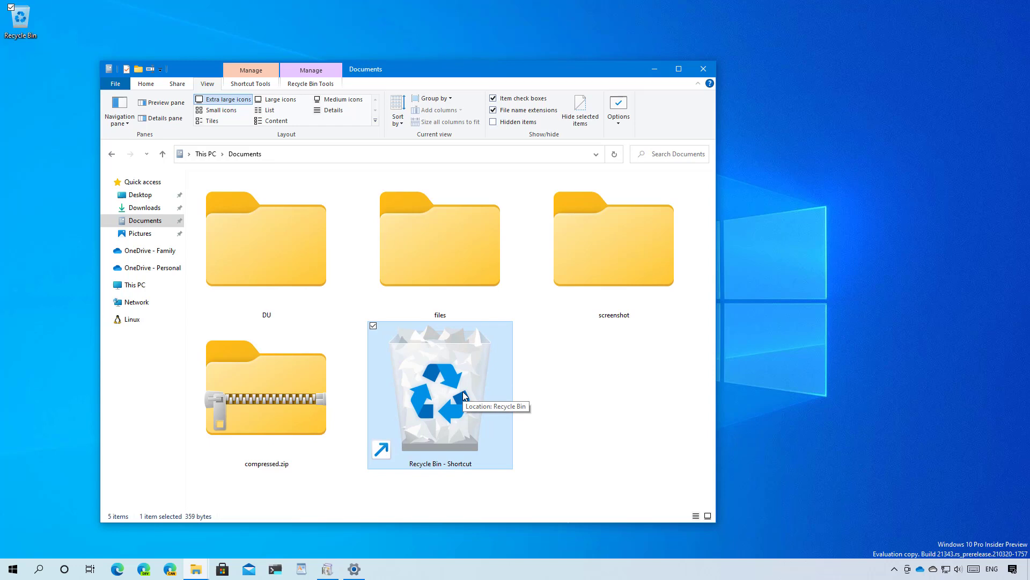
# Right-drag the desktop Recycle Bin into Documents to create another shortcut, then minimize the window
pyautogui.moveTo(21, 20); pyautogui.dragTo(567, 388)
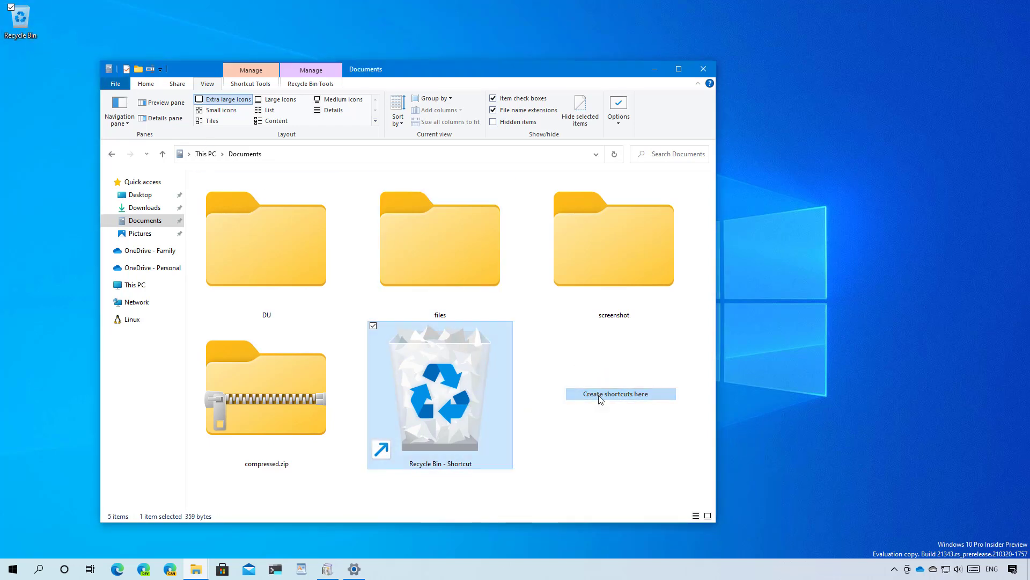
pyautogui.click(599, 396)
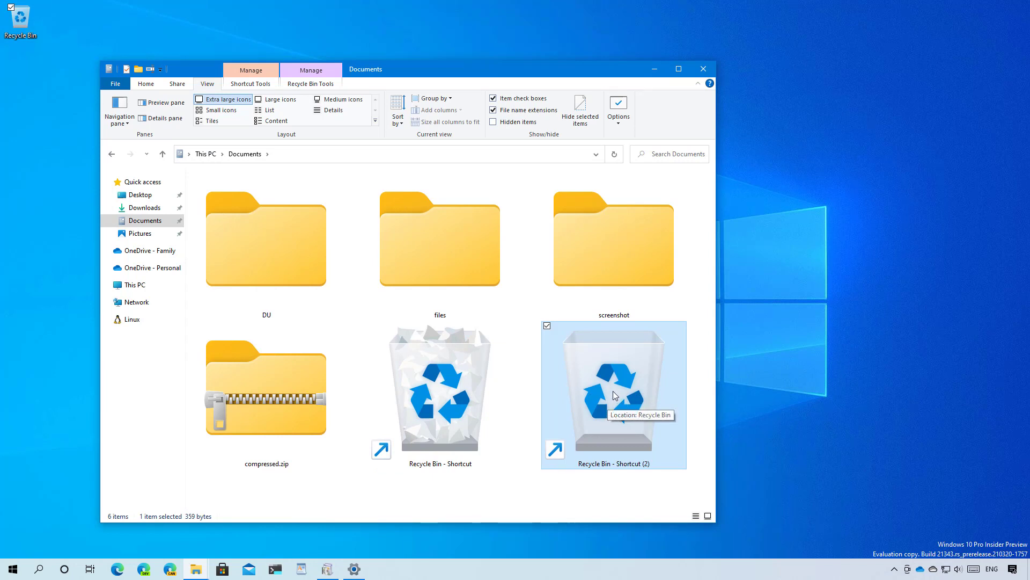
pyautogui.click(655, 69)
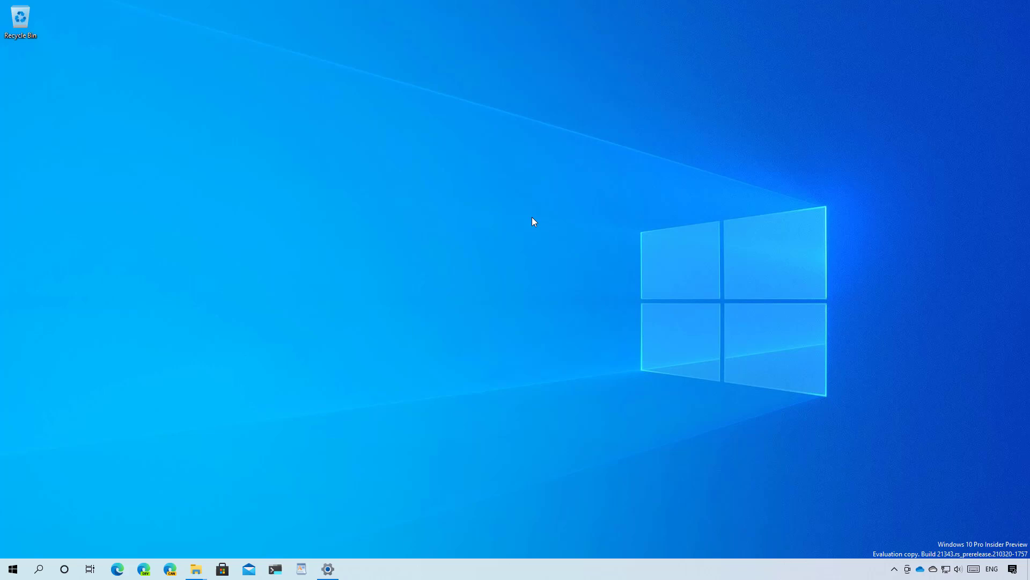
# Search Start for 'feature', open Turn Windows features on or off, and scroll its list
pyautogui.press('super')
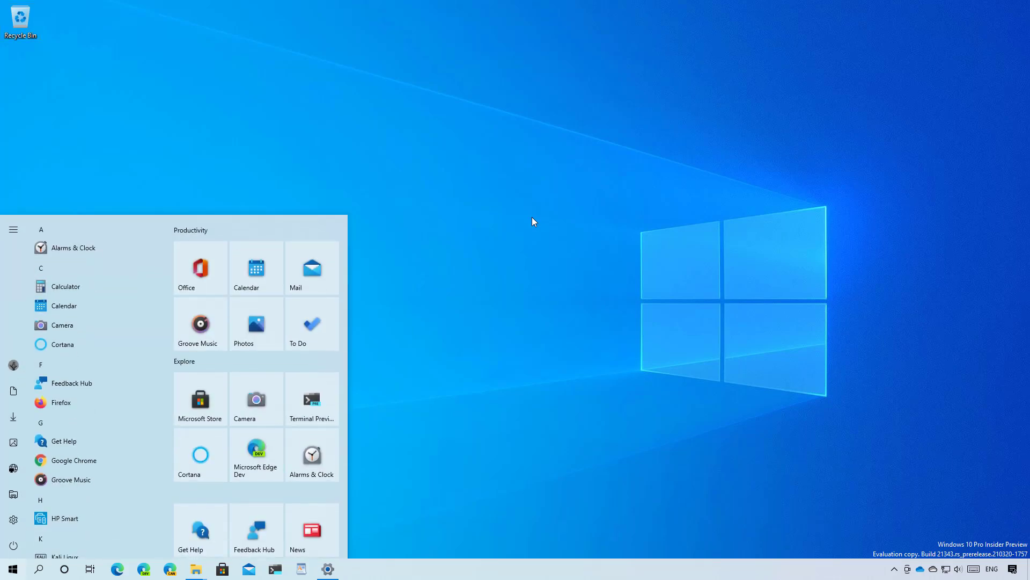
pyautogui.write('feature')
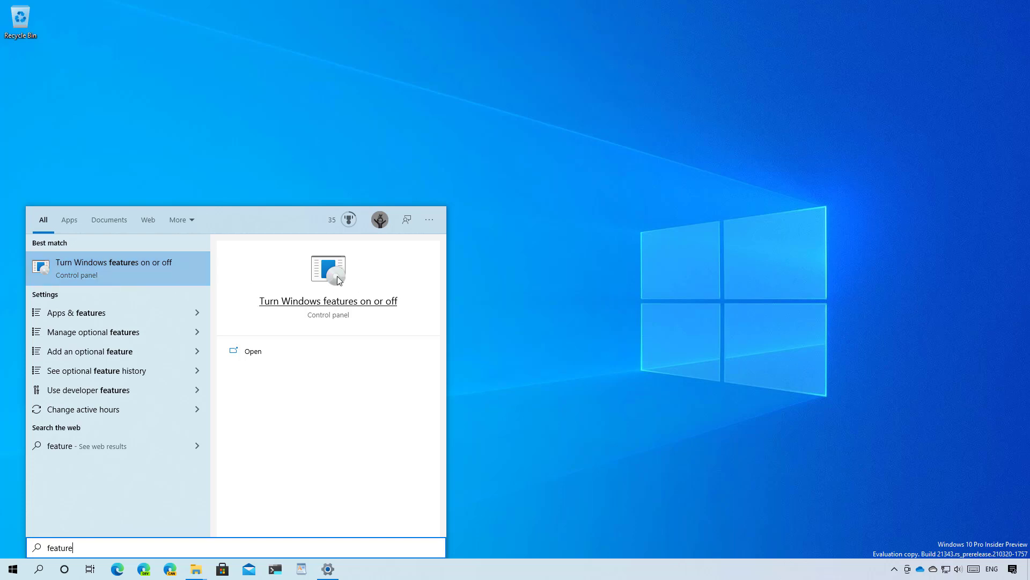
pyautogui.click(88, 274)
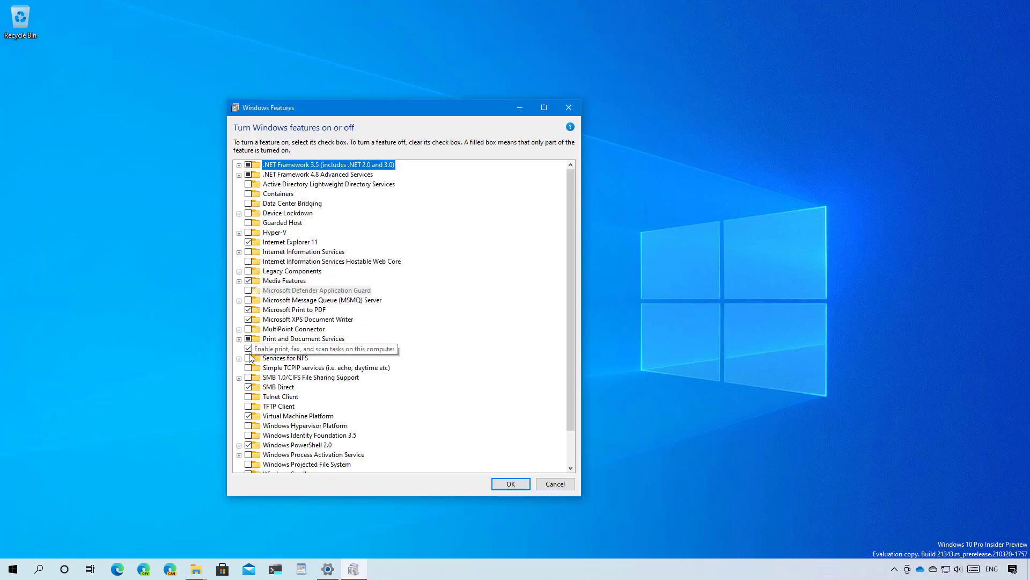
pyautogui.moveTo(568, 374); pyautogui.dragTo(566, 260)
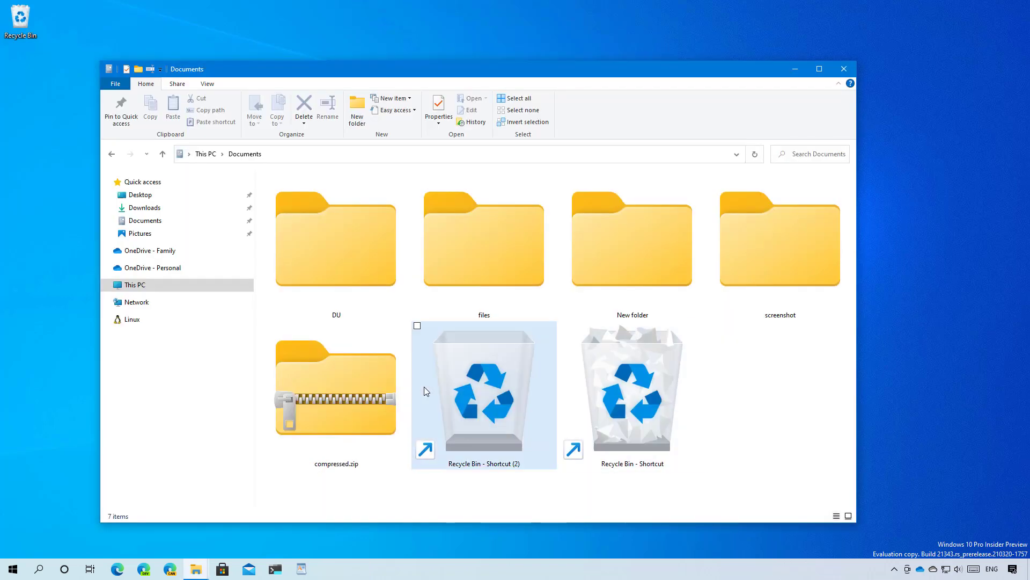
# Browse the Change Icon choices for Recycle Bin - Shortcut (2) and cancel, keeping its icon
pyautogui.rightClick(504, 387)
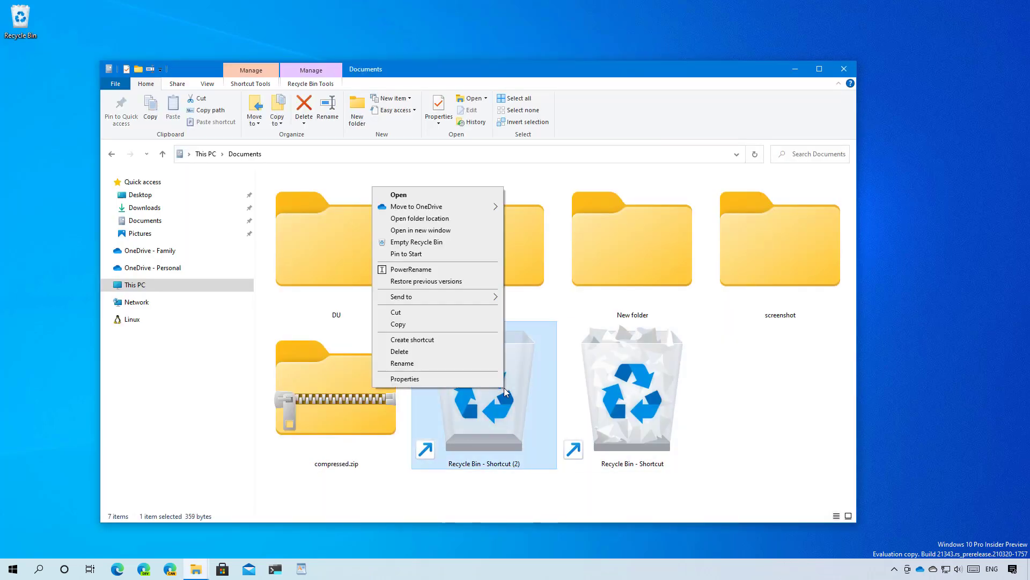
pyautogui.click(440, 381)
pyautogui.moveTo(569, 288); pyautogui.dragTo(422, 213)
pyautogui.click(460, 392)
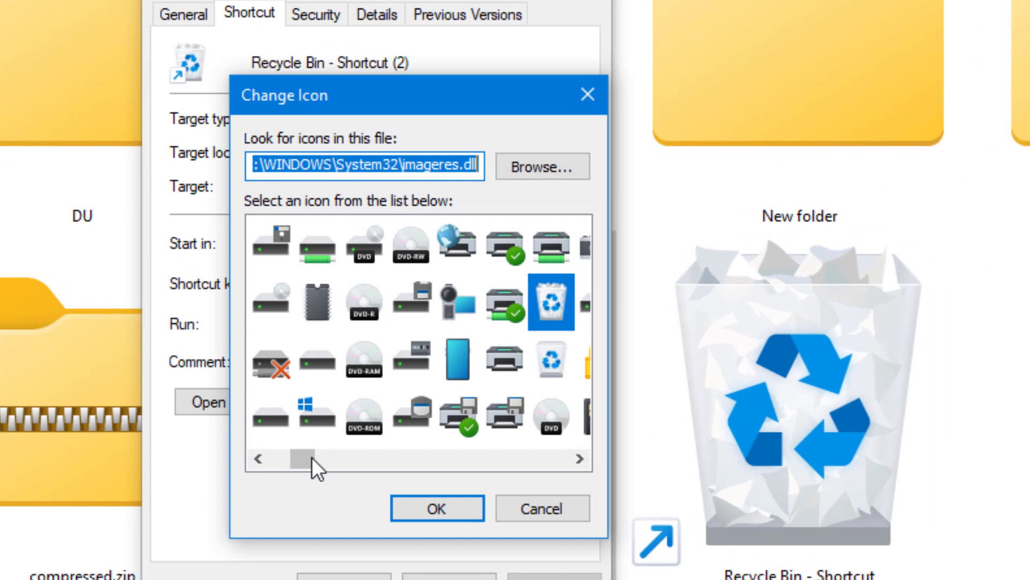
pyautogui.moveTo(312, 457); pyautogui.dragTo(261, 458)
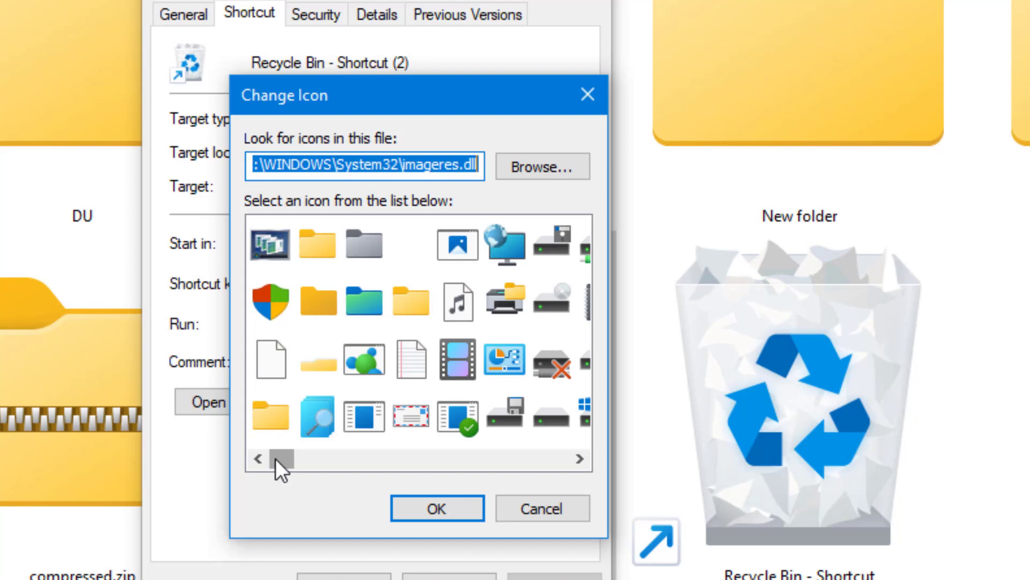
pyautogui.moveTo(279, 458); pyautogui.dragTo(559, 469)
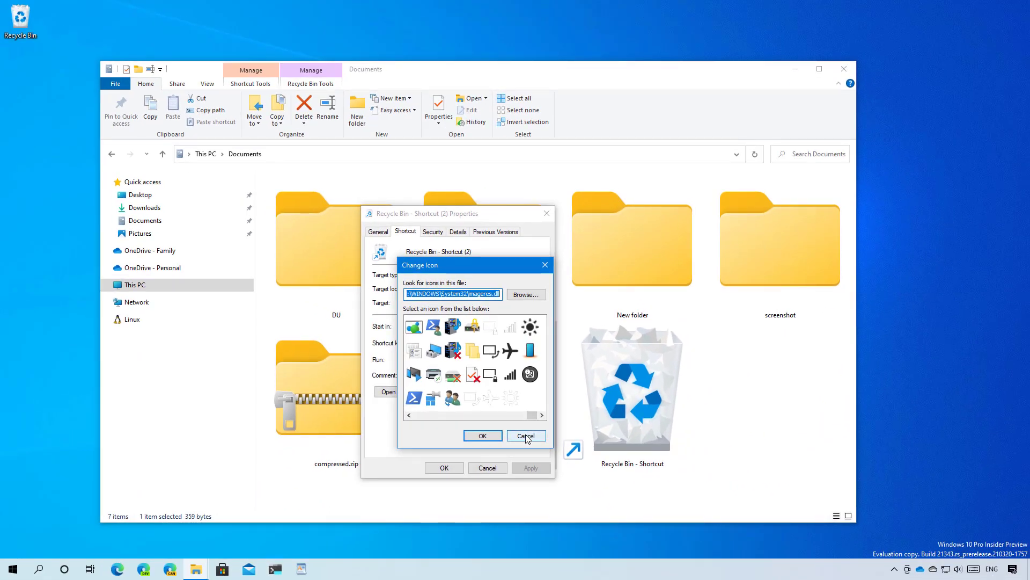
pyautogui.click(526, 435)
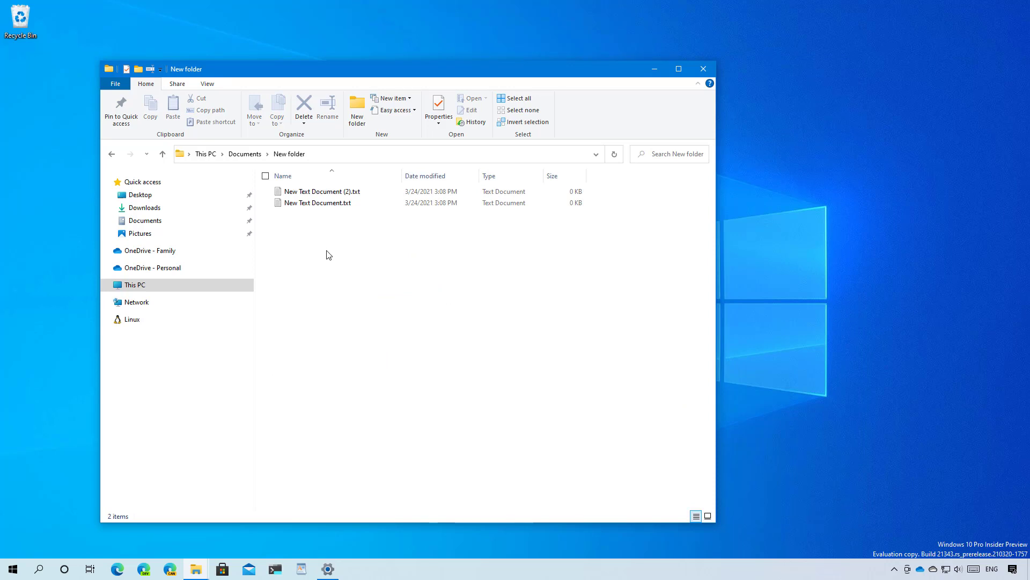
# From New folder's background menu, open Give access to > Specific people and cancel it
pyautogui.rightClick(746, 212)
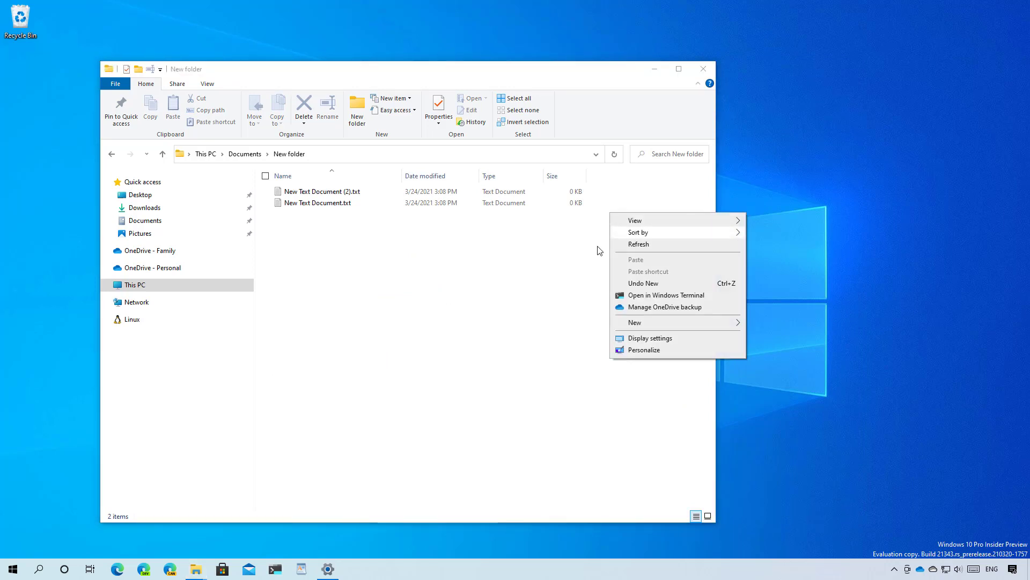
pyautogui.rightClick(382, 250)
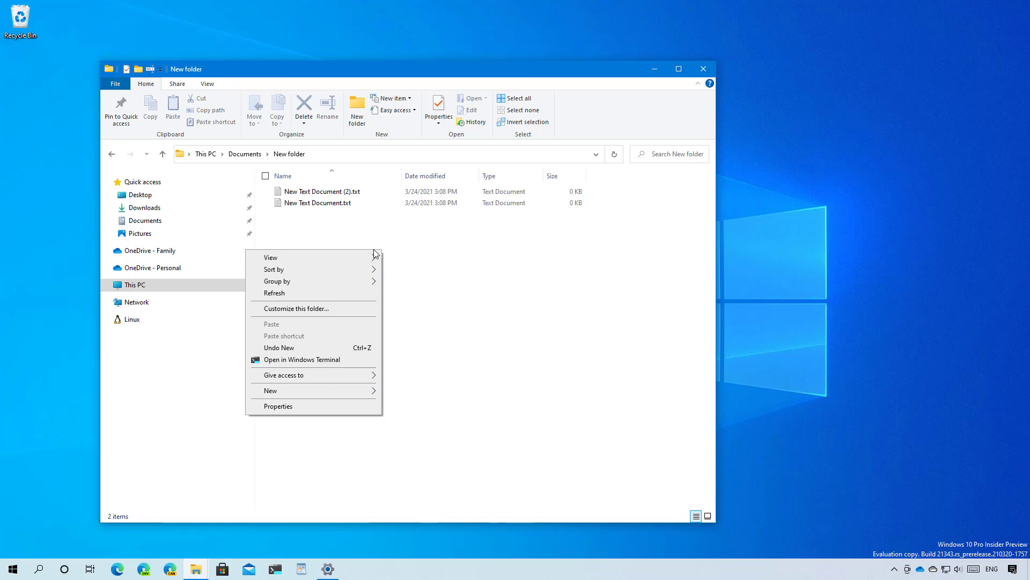
pyautogui.moveTo(287, 376)
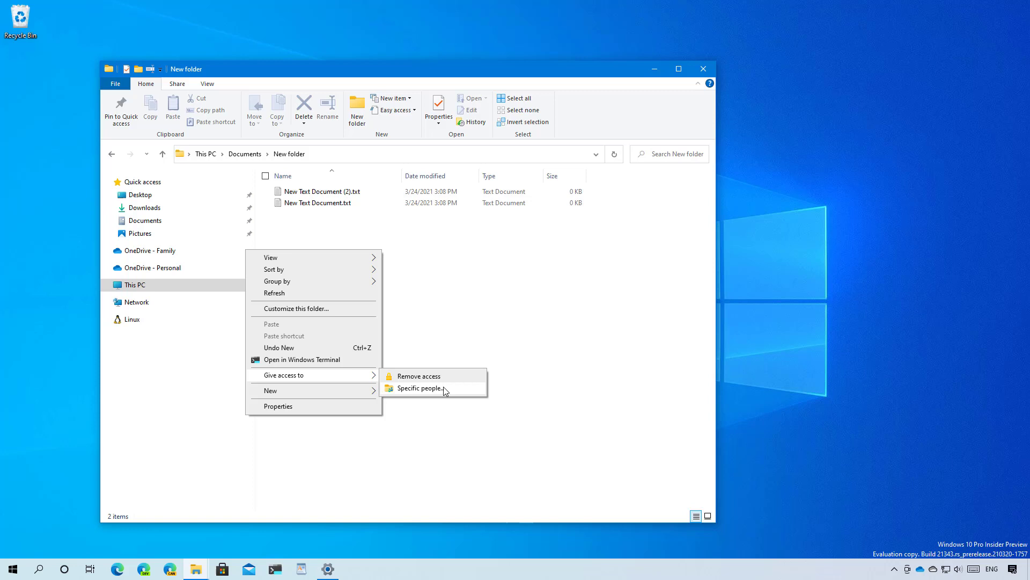
pyautogui.click(408, 388)
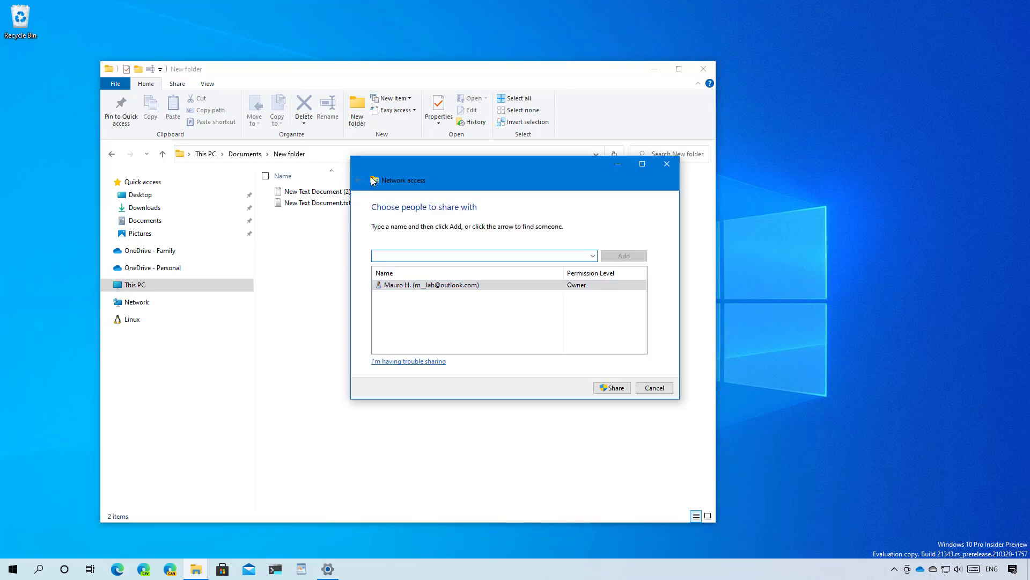
pyautogui.click(653, 387)
# Show the background New submenu, then select New Text Document (2).txt
pyautogui.rightClick(380, 294)
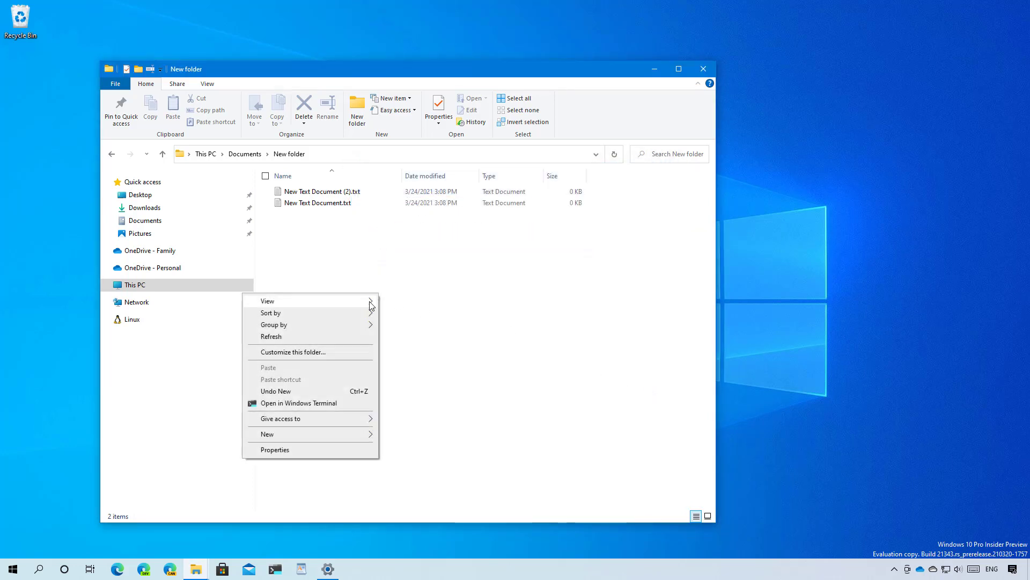
pyautogui.moveTo(330, 433)
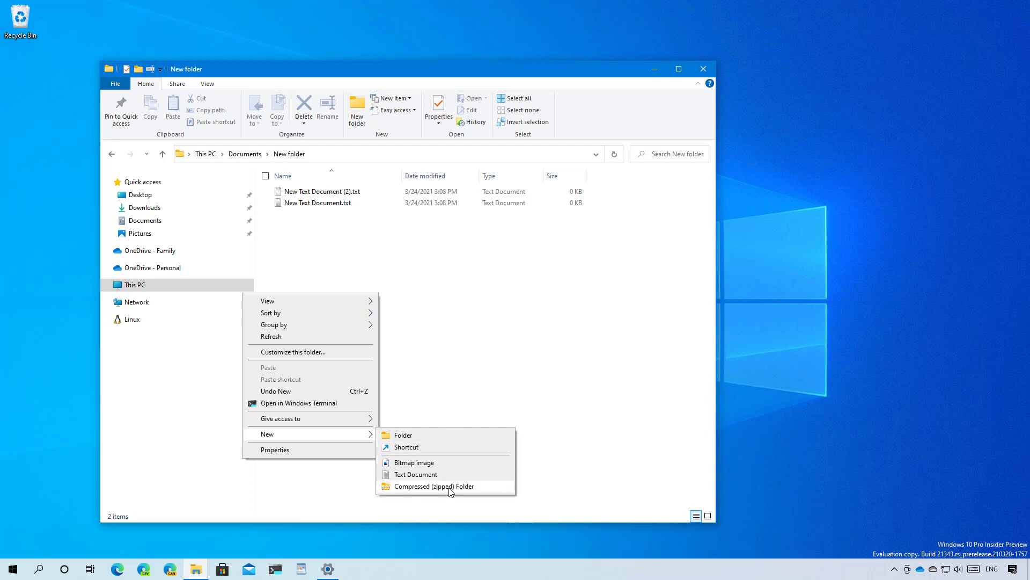
pyautogui.click(304, 192)
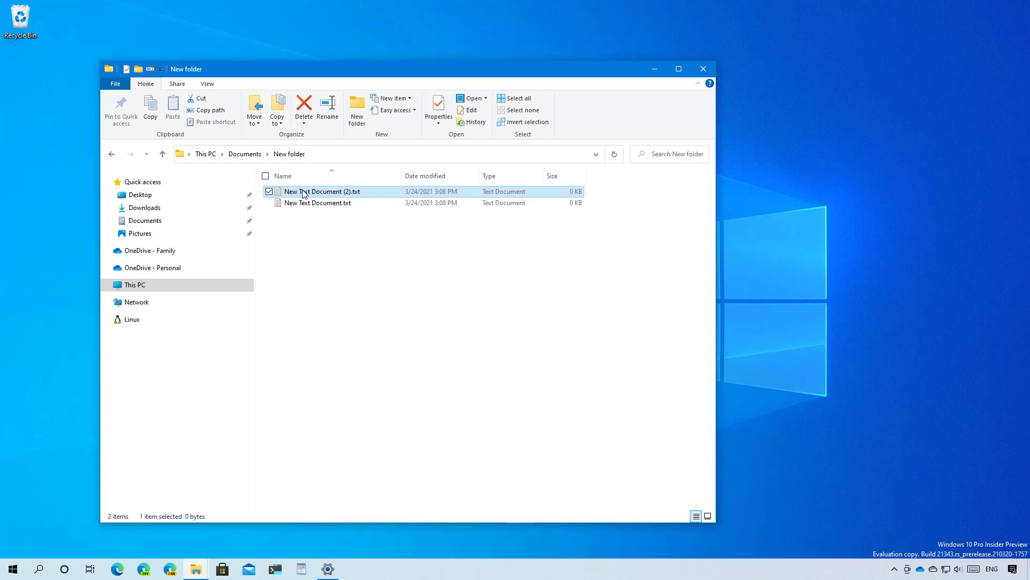
# Rename New Text Document (2).txt to New Document (2).txt and return to the desktop
pyautogui.click(303, 193)
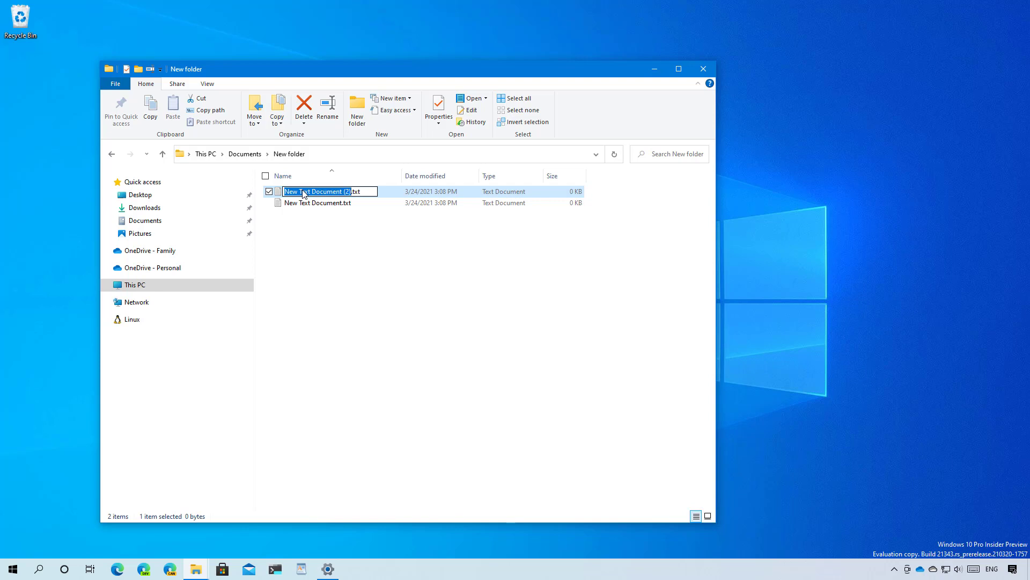
pyautogui.hotkey('ctrl', 'Right')
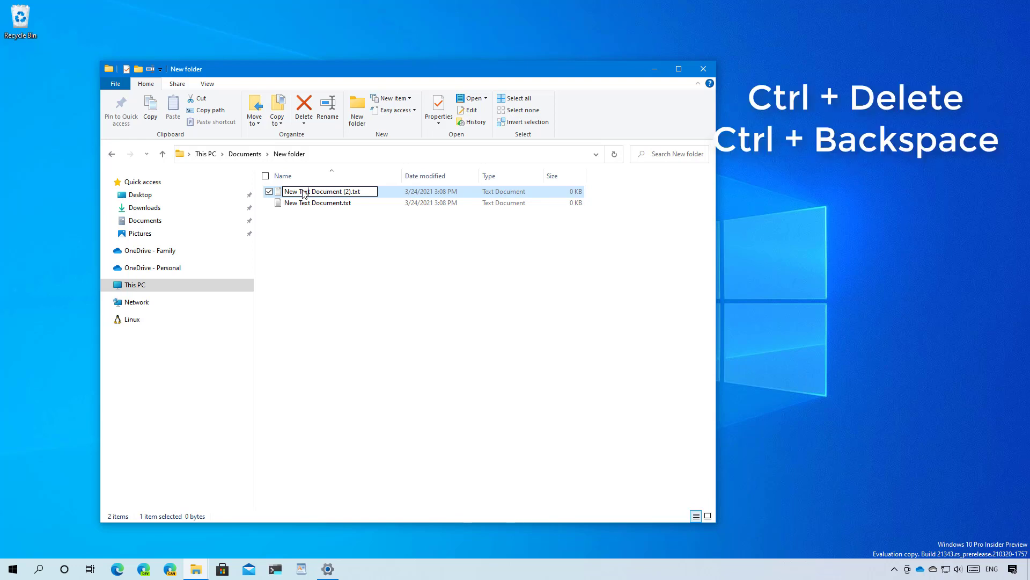
pyautogui.hotkey('ctrl', 'Delete')
pyautogui.hotkey('ctrl', 'BackSpace')
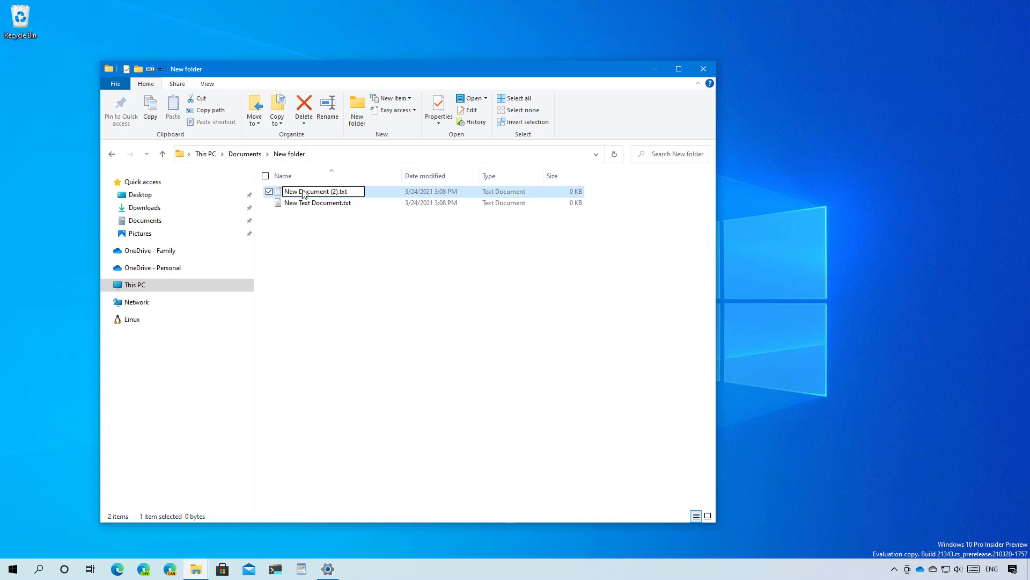
pyautogui.press('super+d')
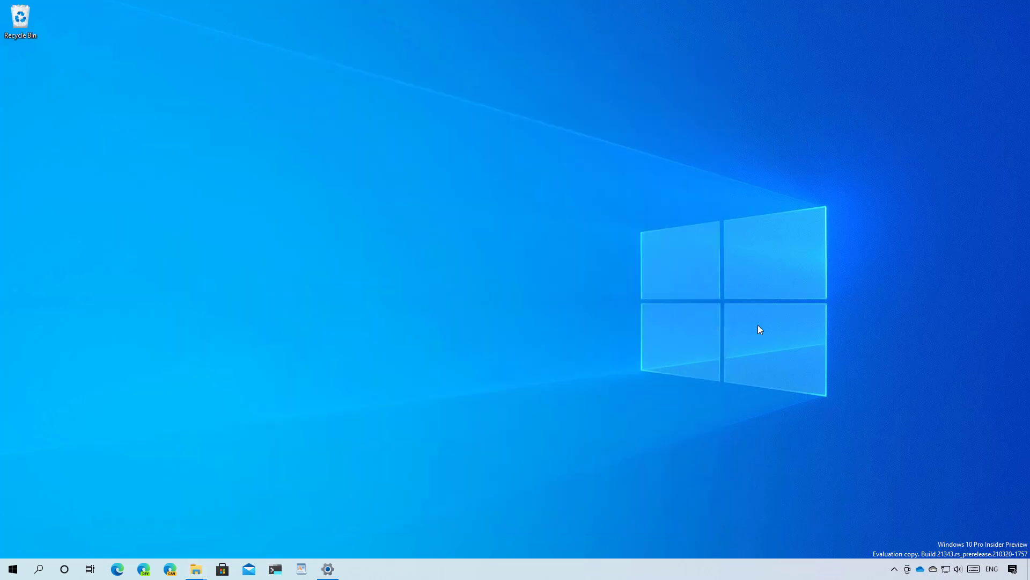
pyautogui.click(946, 569)
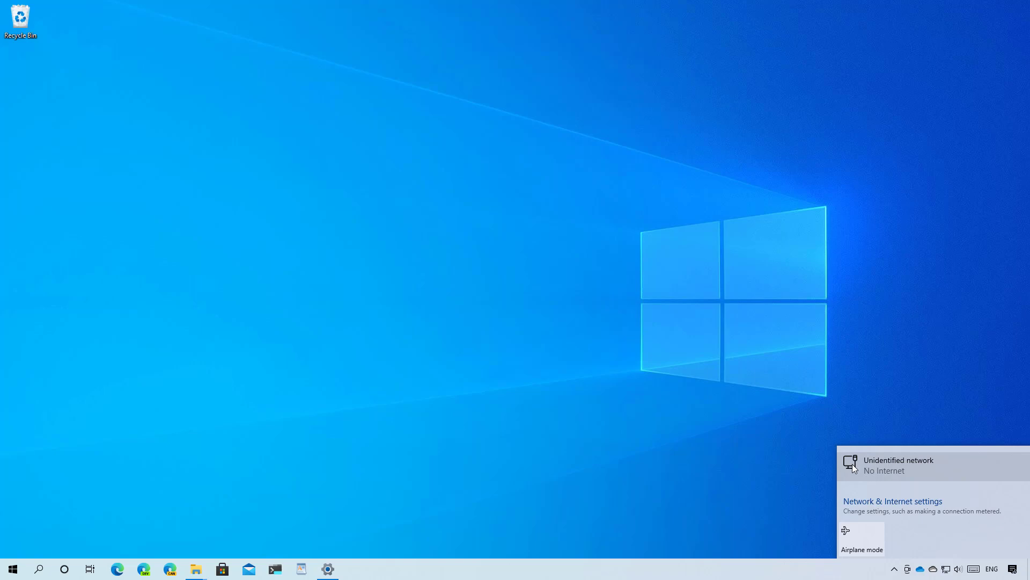
pyautogui.click(852, 464)
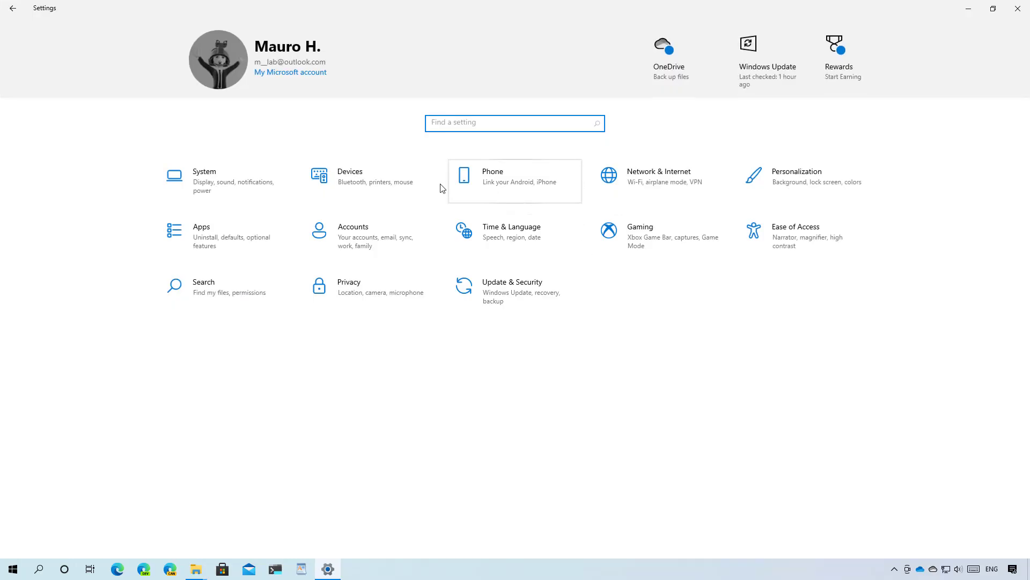
pyautogui.click(13, 568)
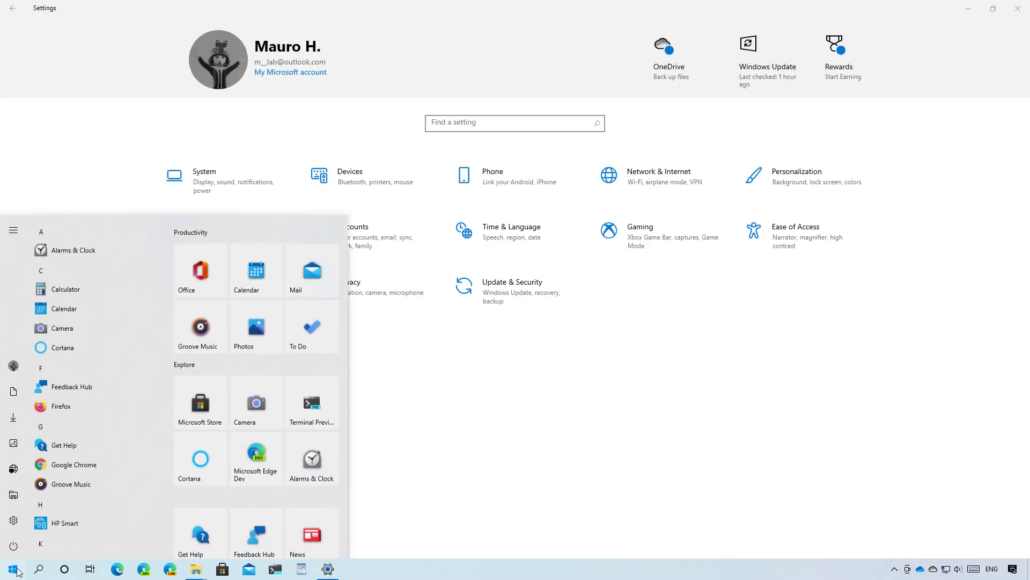
pyautogui.moveTo(15, 549)
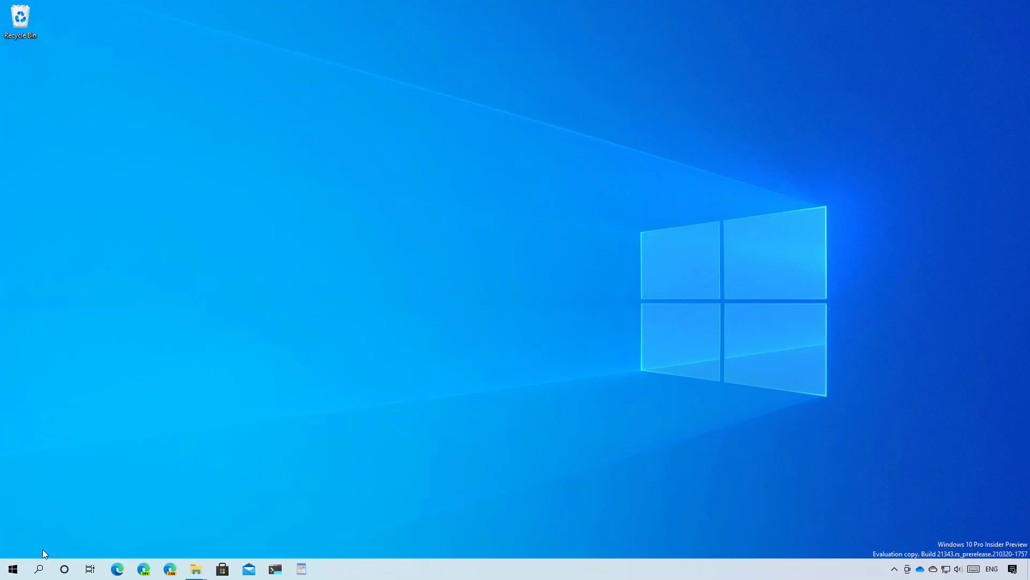
pyautogui.click(19, 570)
pyautogui.click(88, 422)
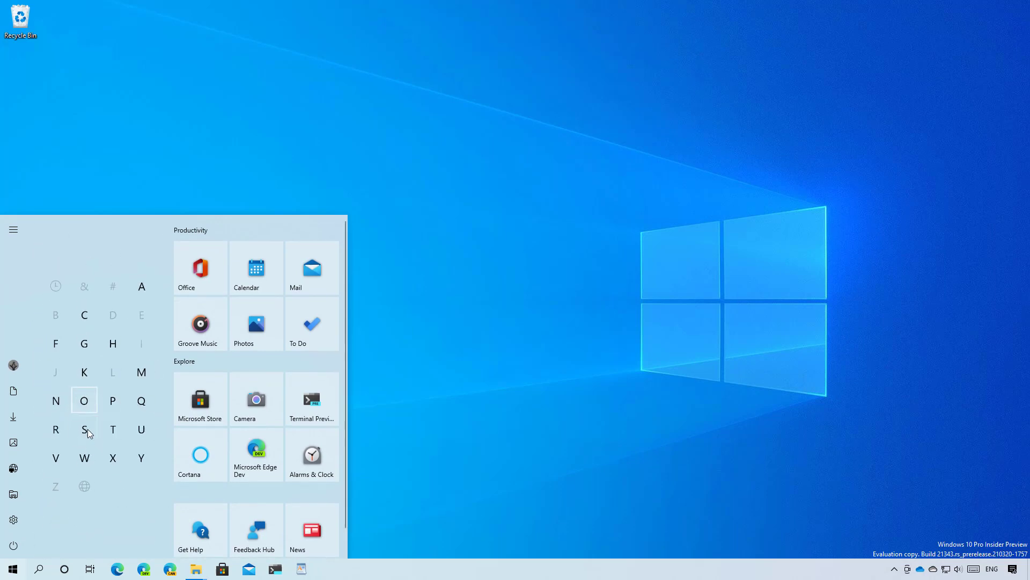
pyautogui.click(85, 456)
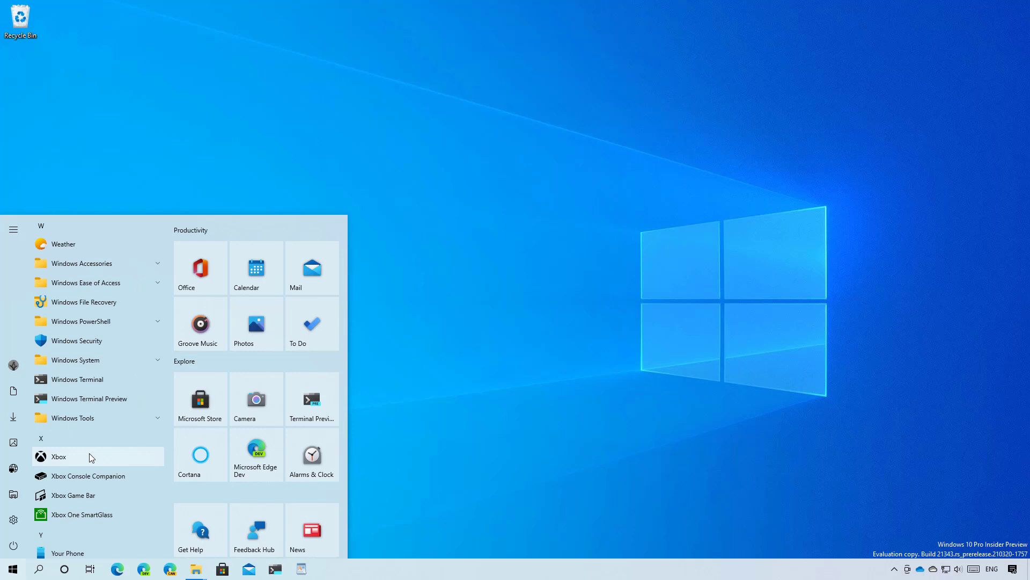
pyautogui.click(100, 422)
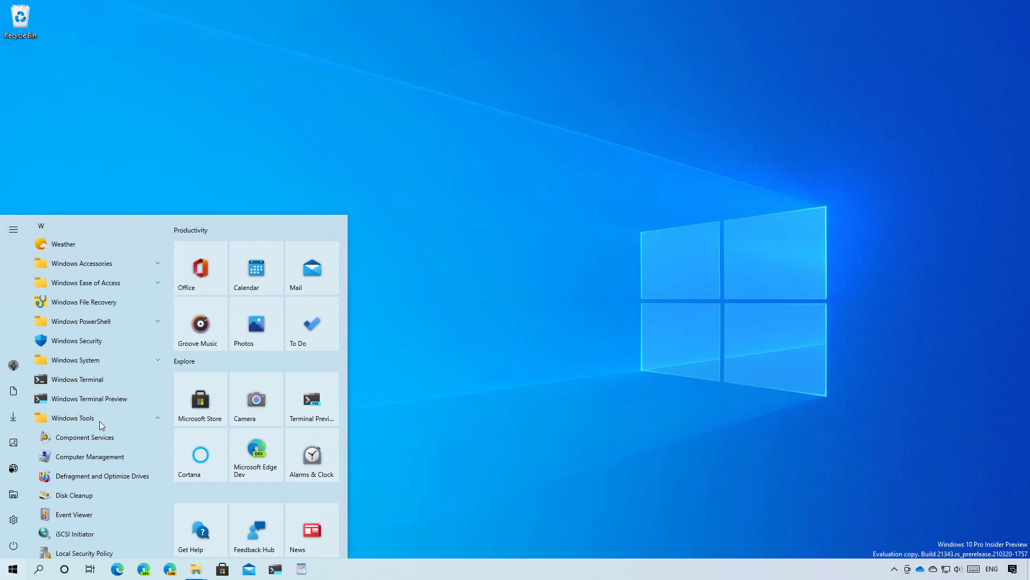
pyautogui.click(520, 360)
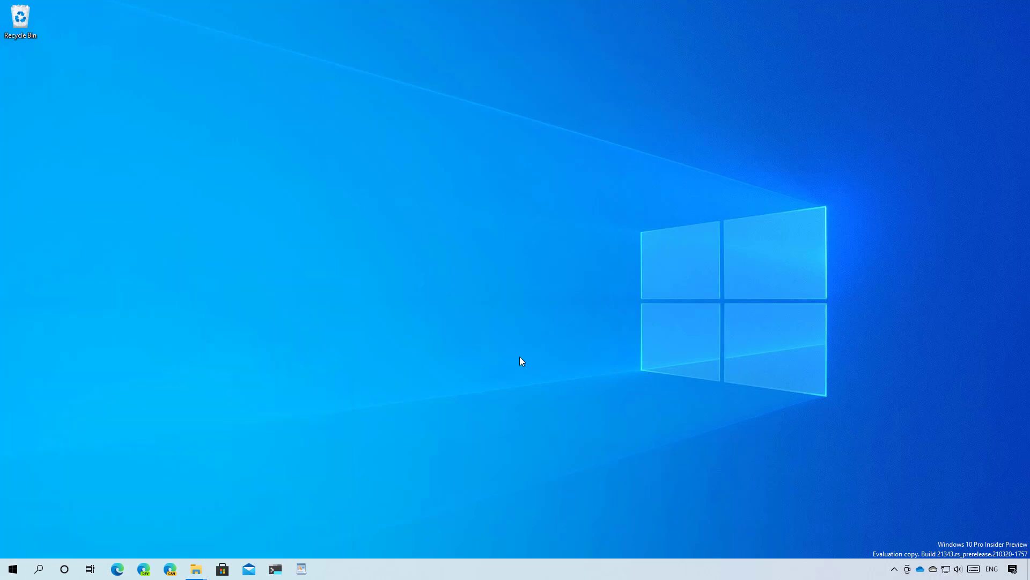